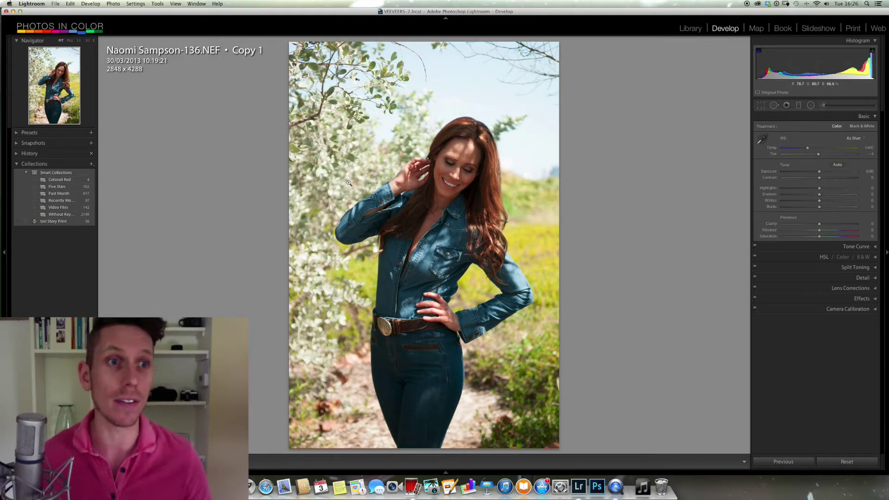
- Collapse and re-expand the Basic panel to reveal the white balance and tone controls
click(875, 117)
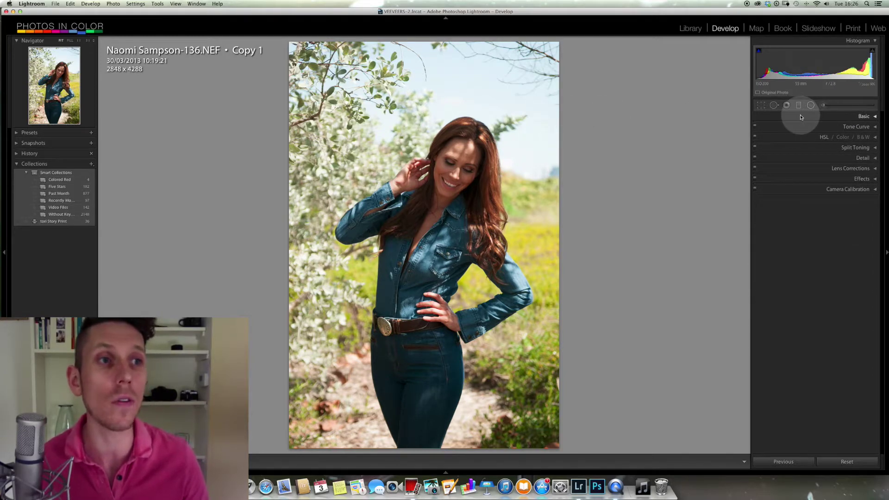
click(875, 117)
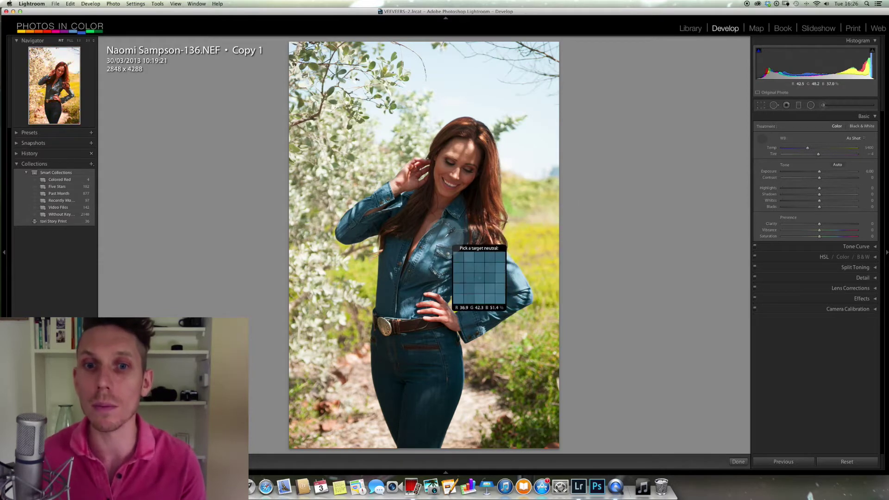
- Sample white balance from the denim shirt, yellow grass, background and beside the face, ending at Temp 2650, Tint −23
click(447, 240)
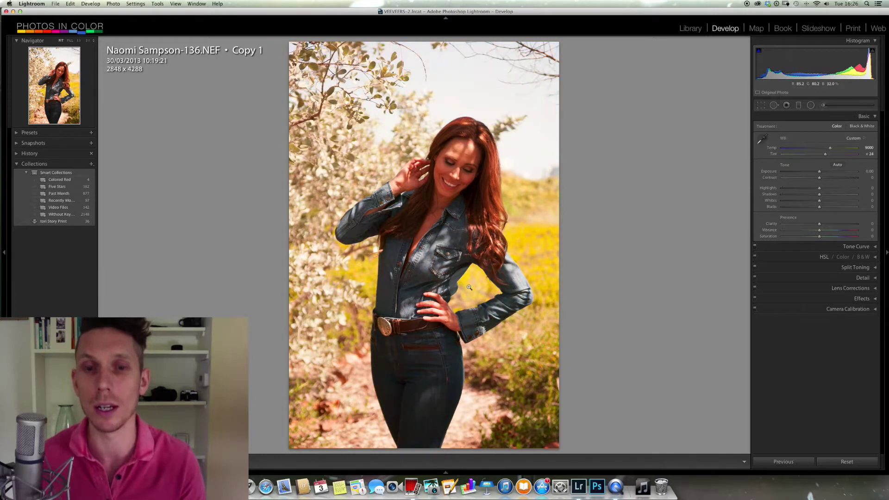
key(w)
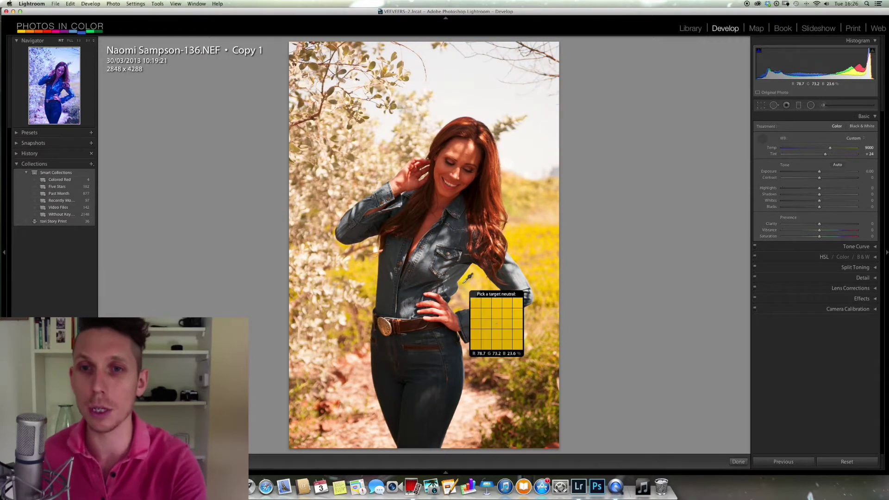
click(522, 235)
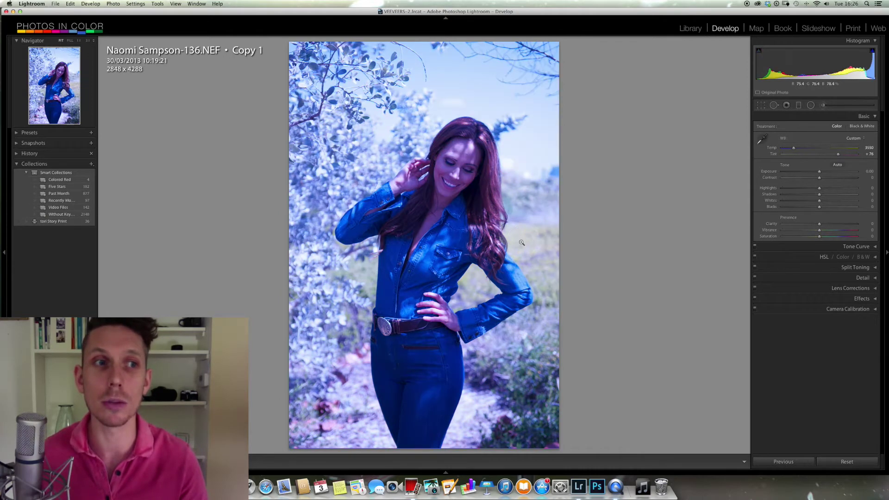
click(628, 151)
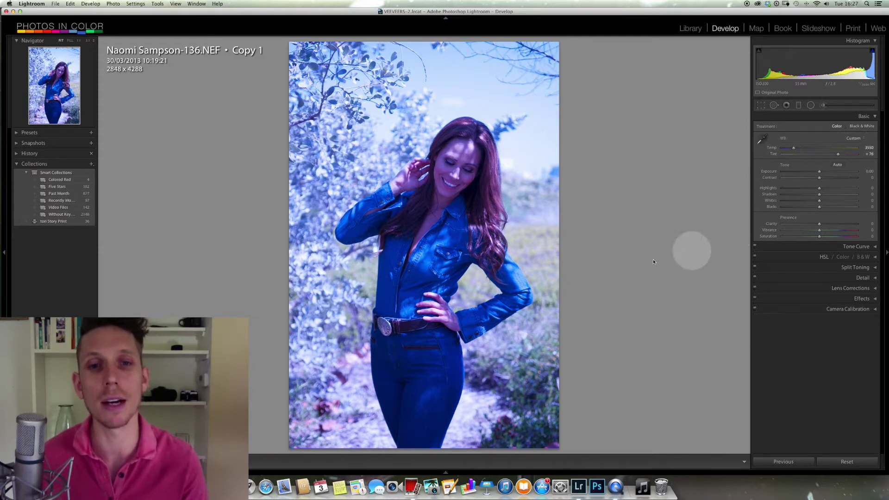
click(762, 139)
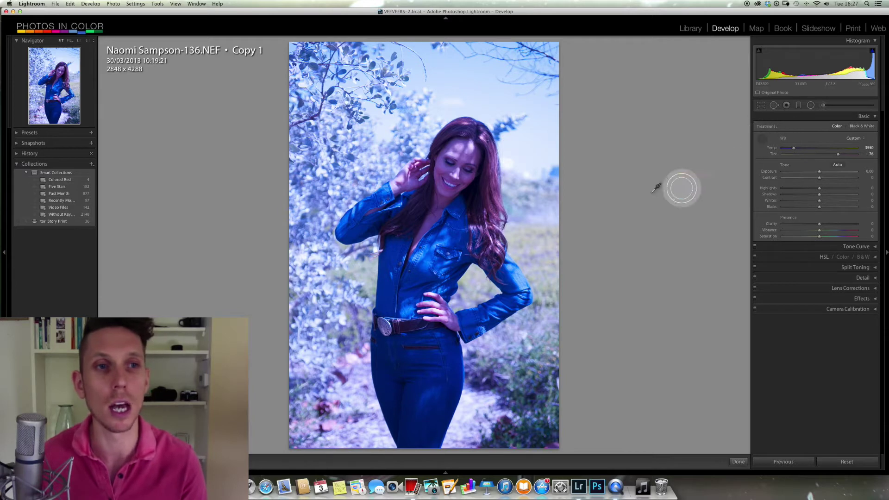
click(518, 234)
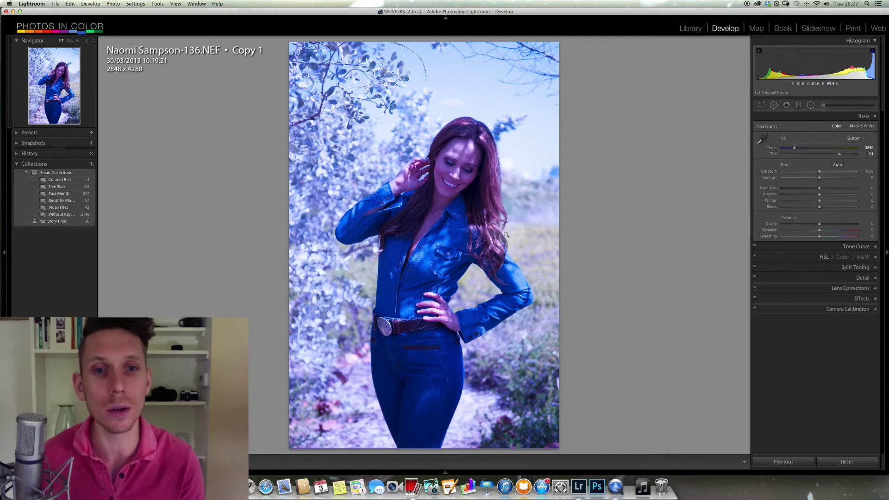
key(w)
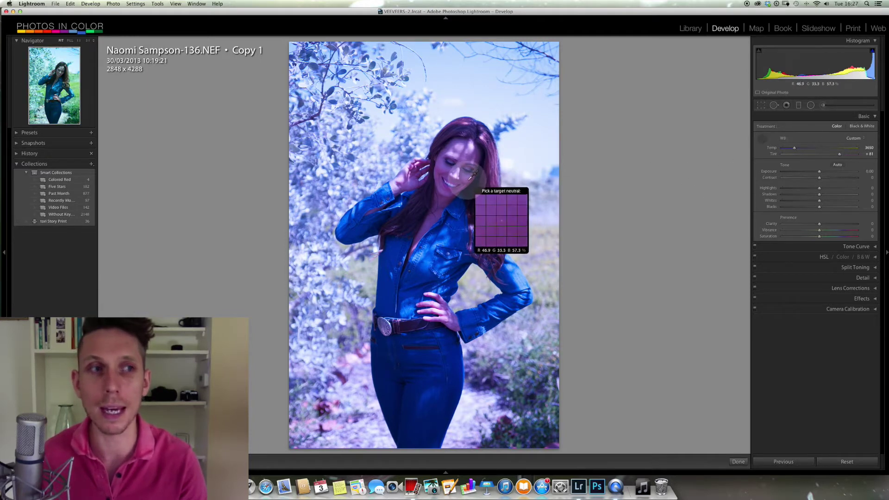
click(467, 177)
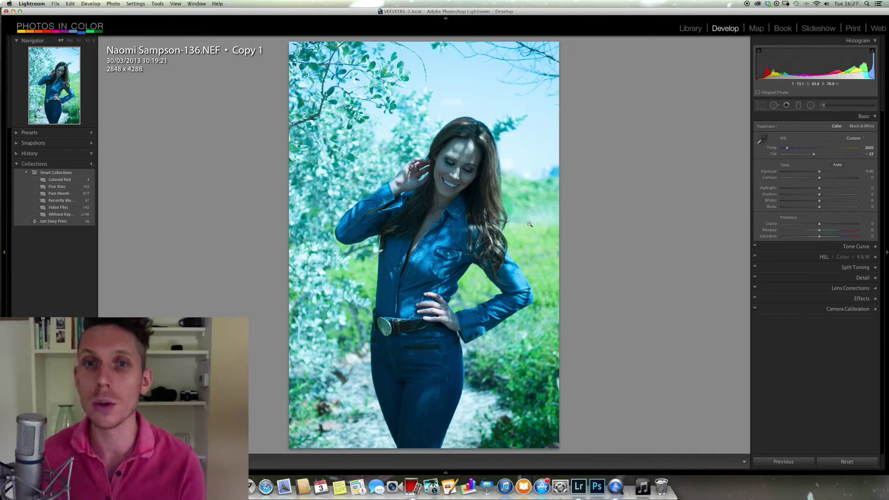
mouse_move(848, 459)
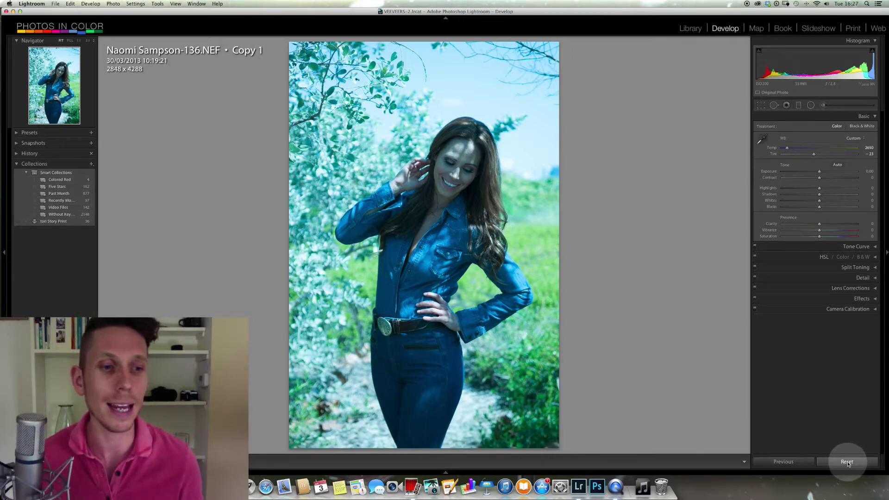
- Reset white balance, zoom in on the mouth, and sample a tooth for Custom Temp 4200, Tint +4
click(848, 462)
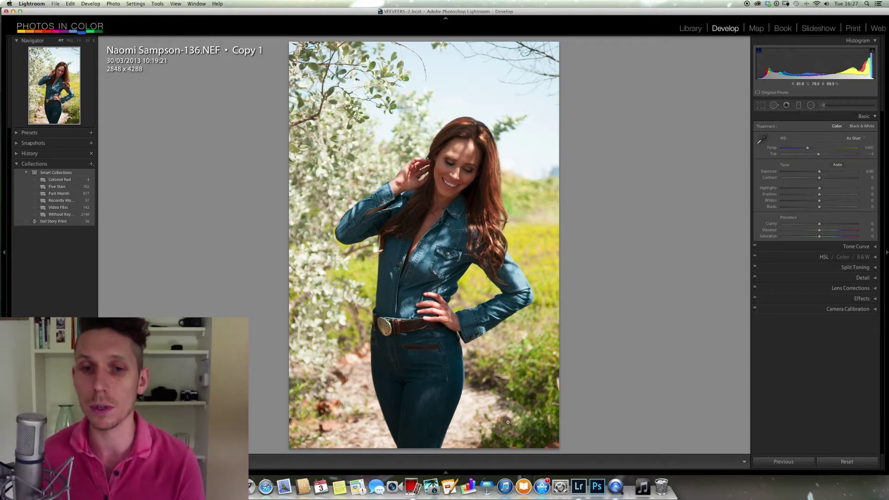
click(452, 185)
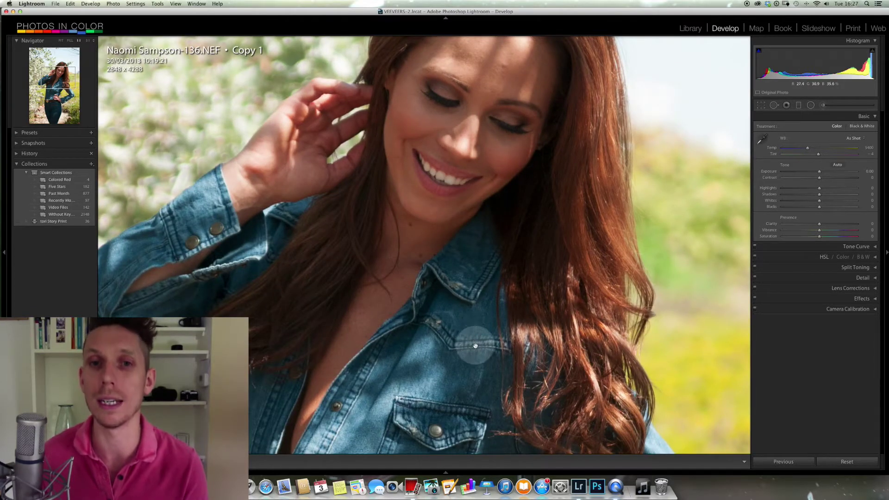
click(89, 43)
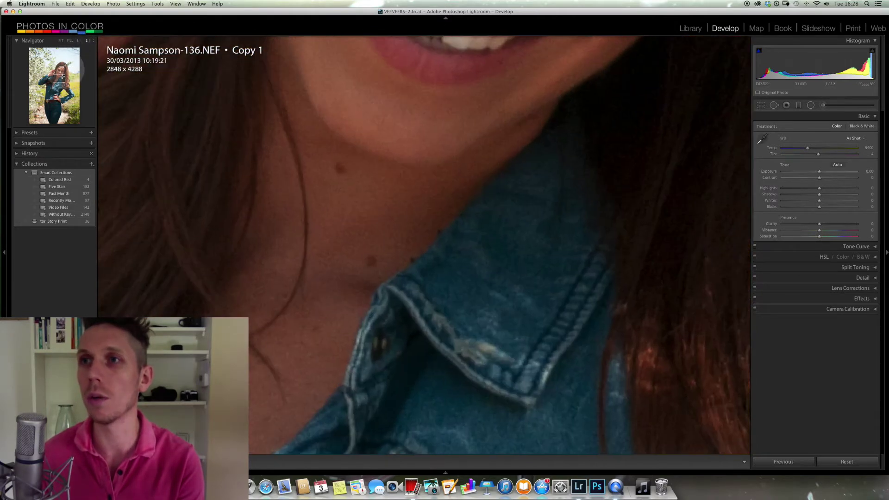
drag(59, 78, 61, 73)
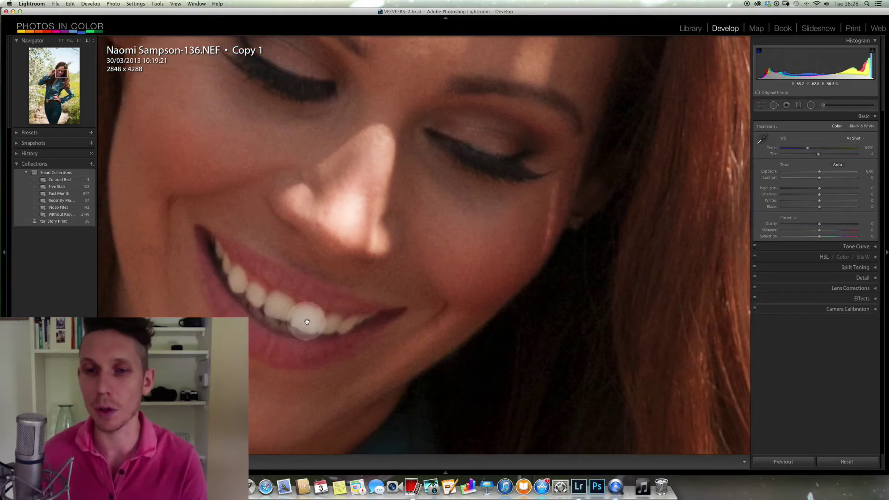
key(w)
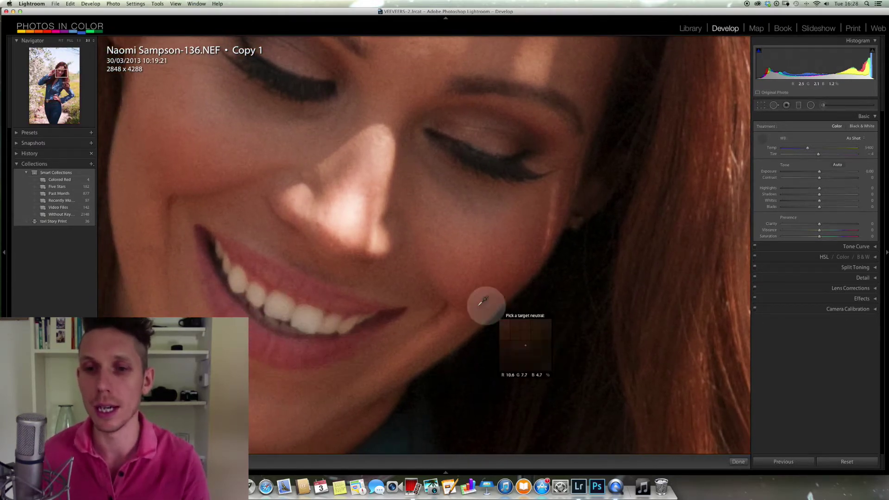
click(310, 319)
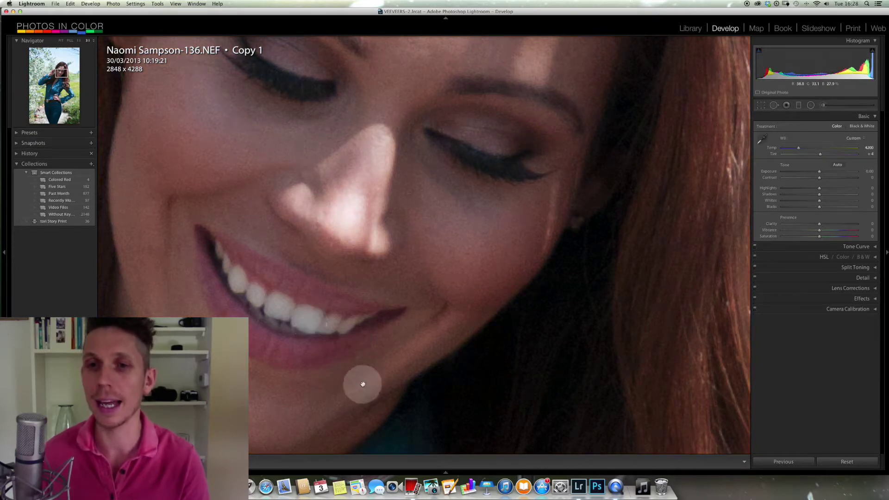
- Return to the full-photo view of Copy 1 and show the white balance preset list
click(492, 200)
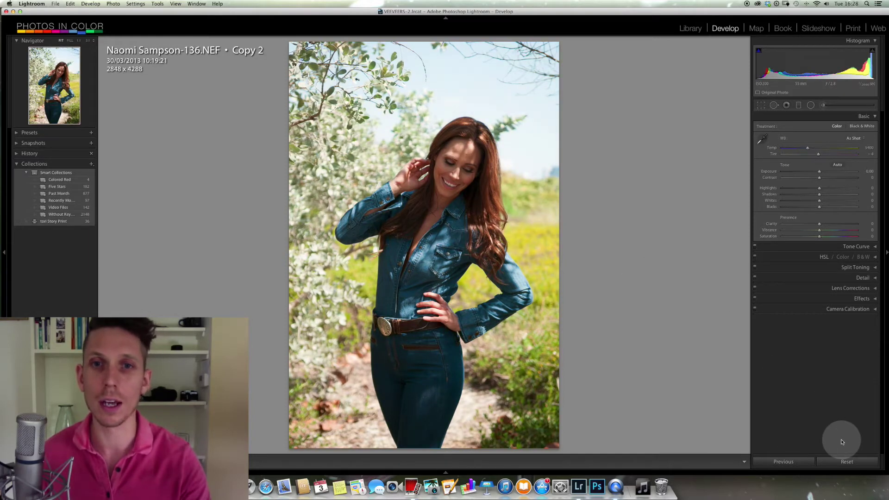
key(Left)
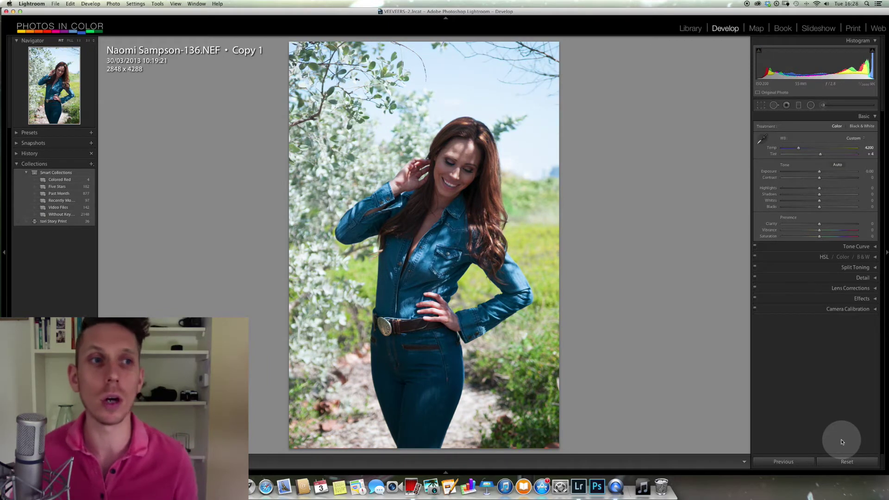
click(855, 139)
- Try the As Shot and Auto white balance presets
click(854, 143)
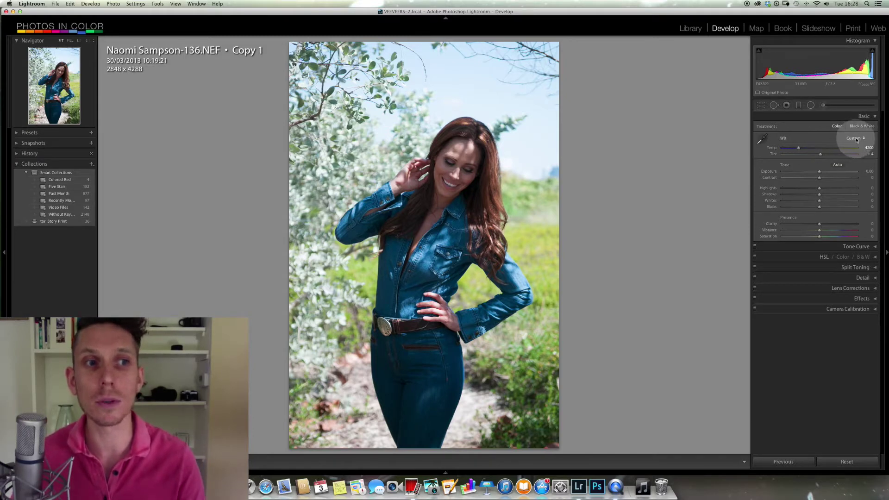
click(857, 139)
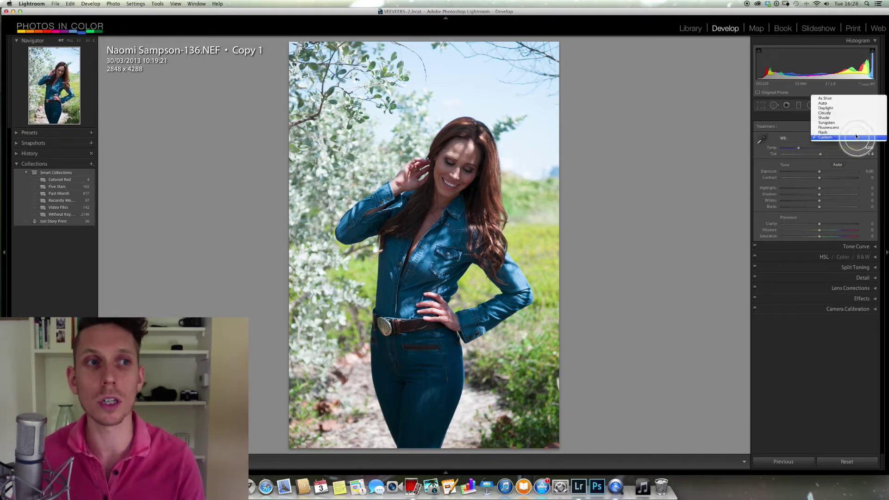
click(860, 101)
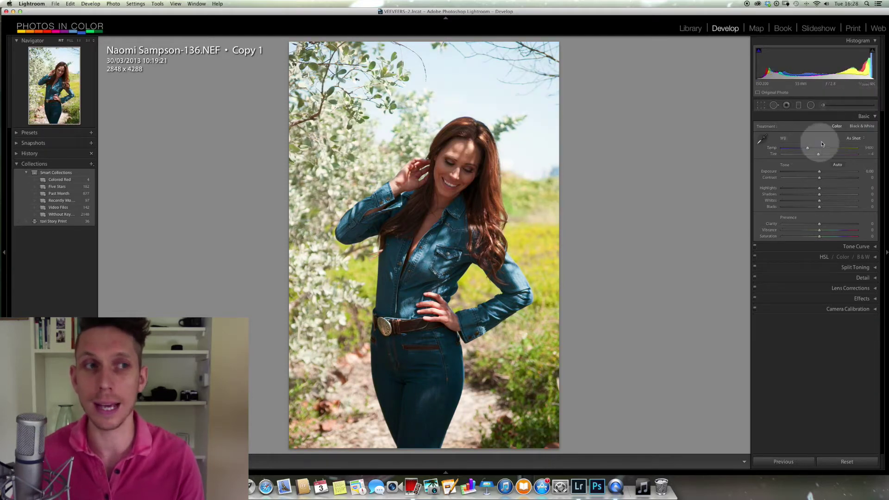
click(862, 139)
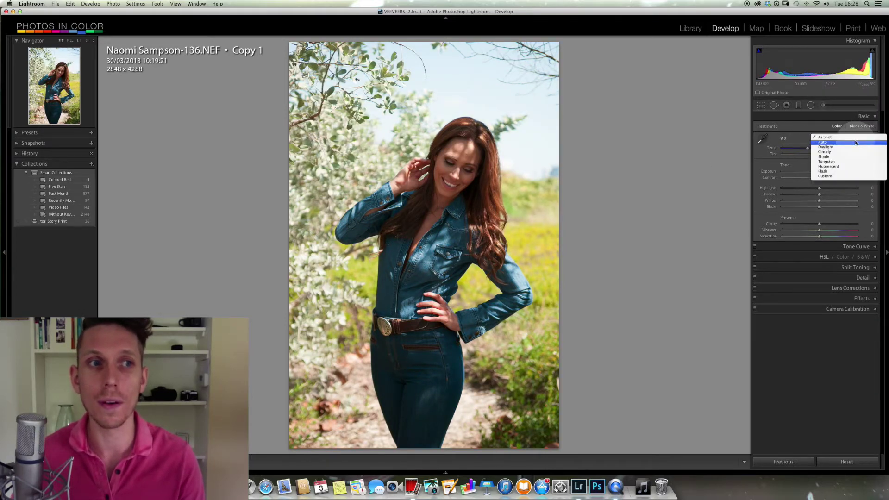
click(855, 141)
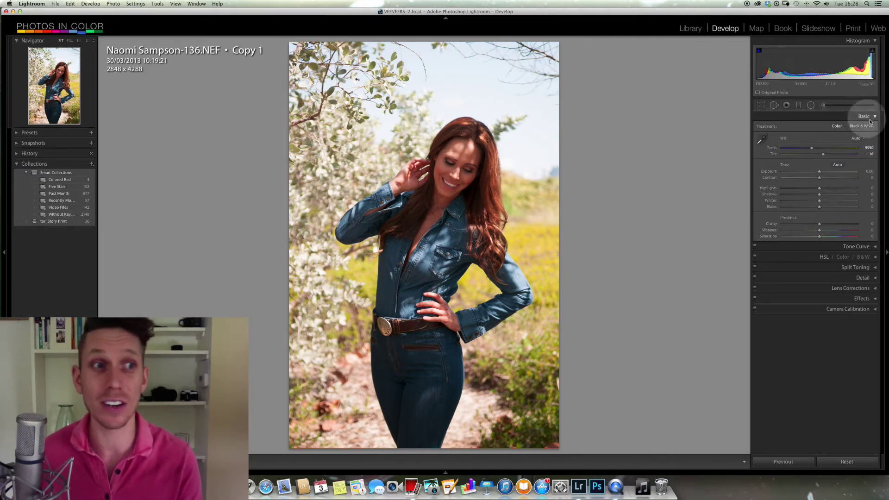
- Compare the Daylight, Shade, Cloudy and Fluorescent white balance presets, ending on Fluorescent
click(857, 138)
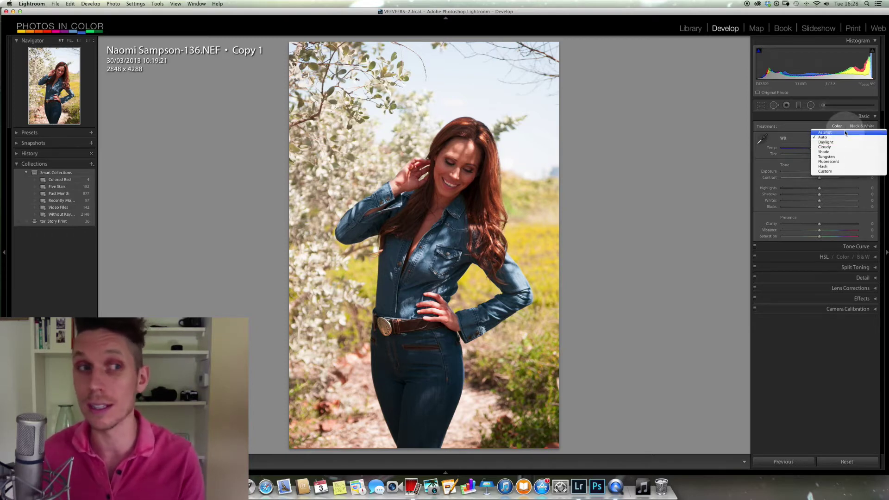
click(845, 148)
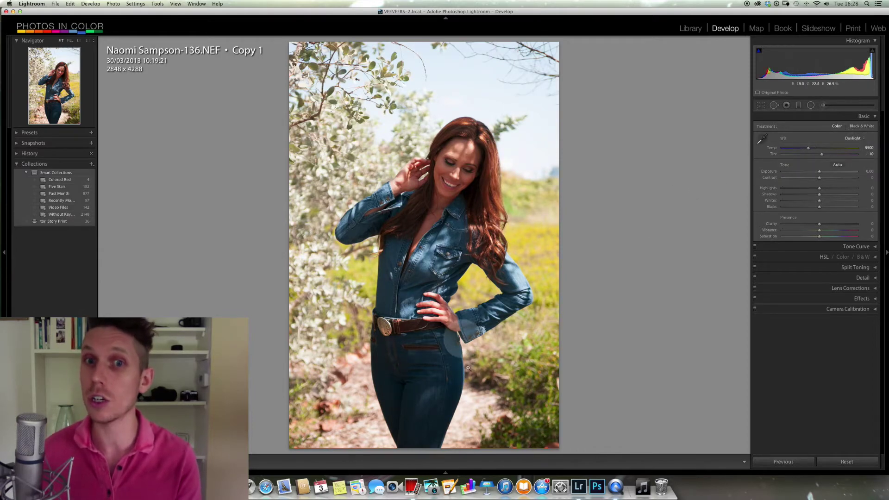
click(854, 138)
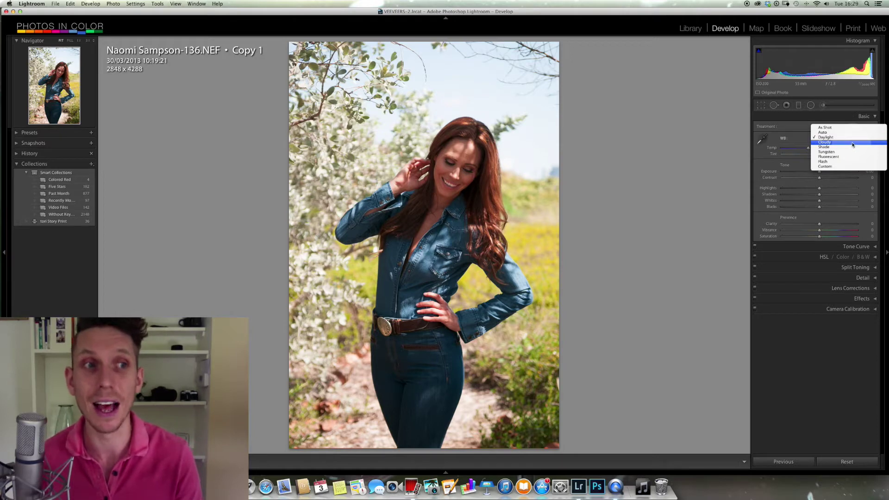
click(853, 147)
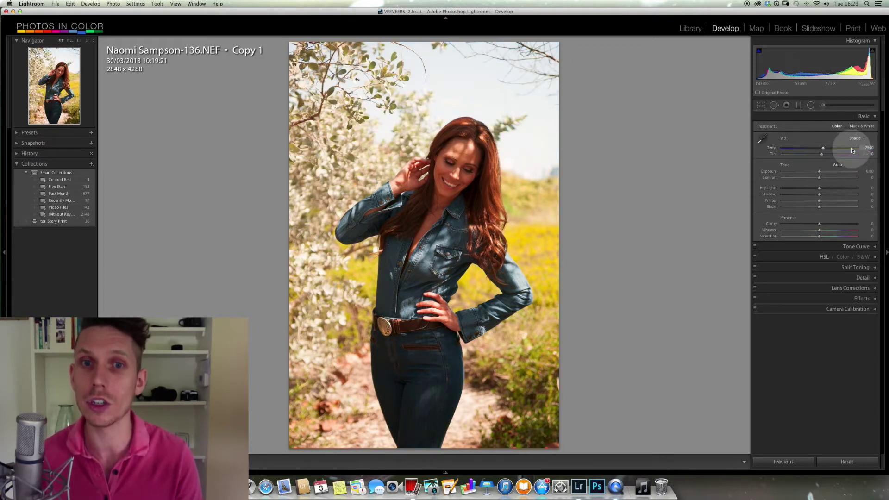
click(857, 138)
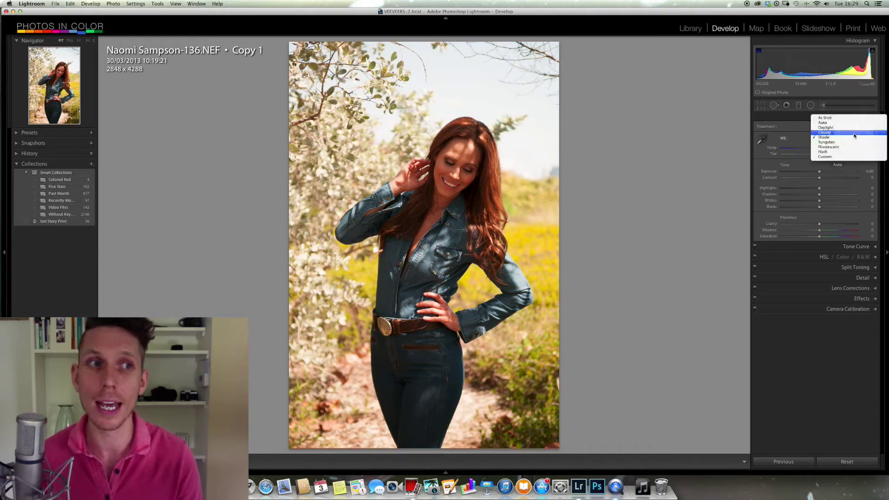
click(854, 132)
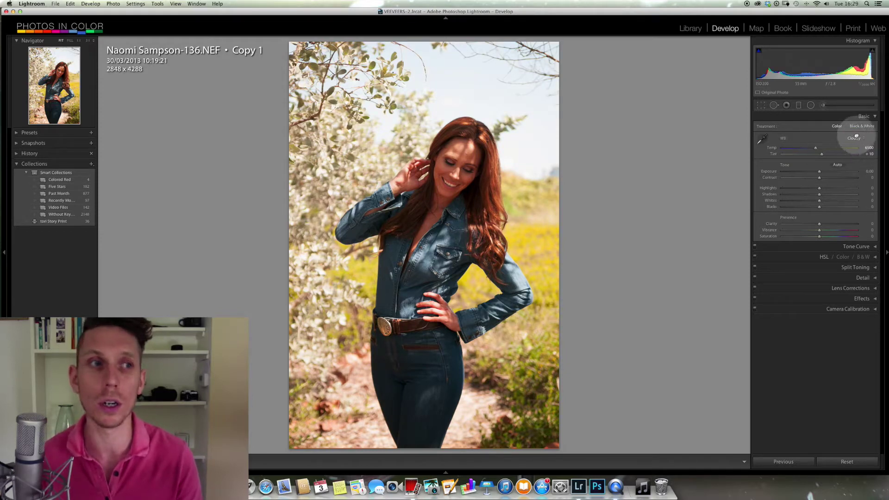
click(857, 138)
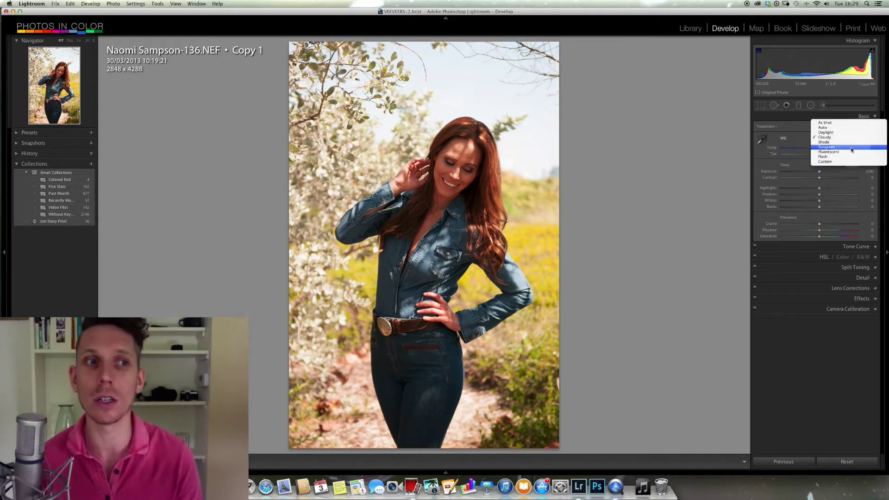
click(850, 152)
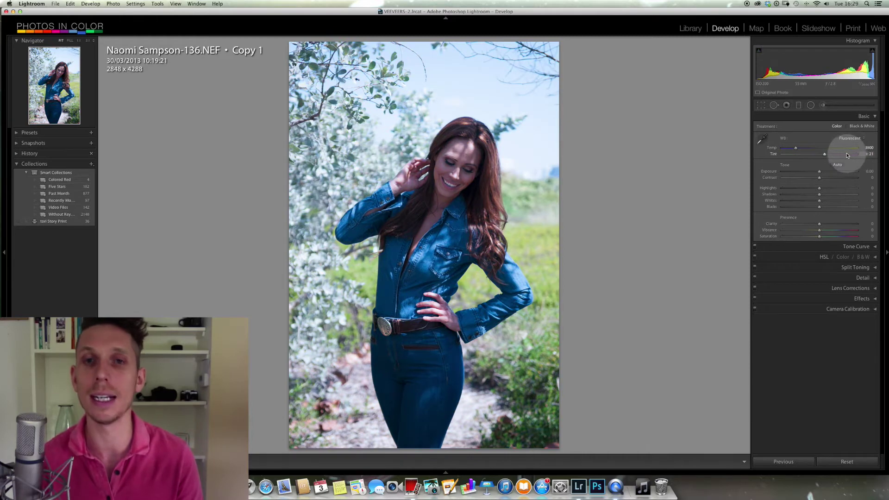
click(851, 137)
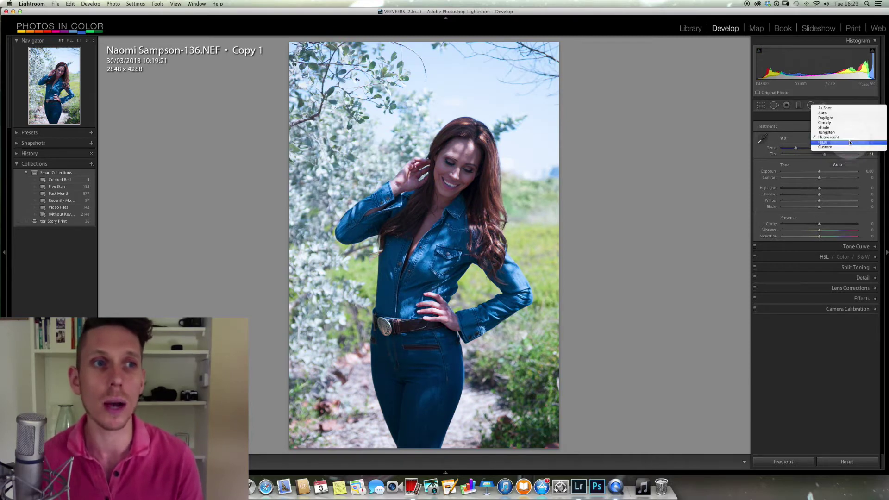
- Set Custom white balance by sampling her teeth up close, then warm Temp to about 4626
click(849, 146)
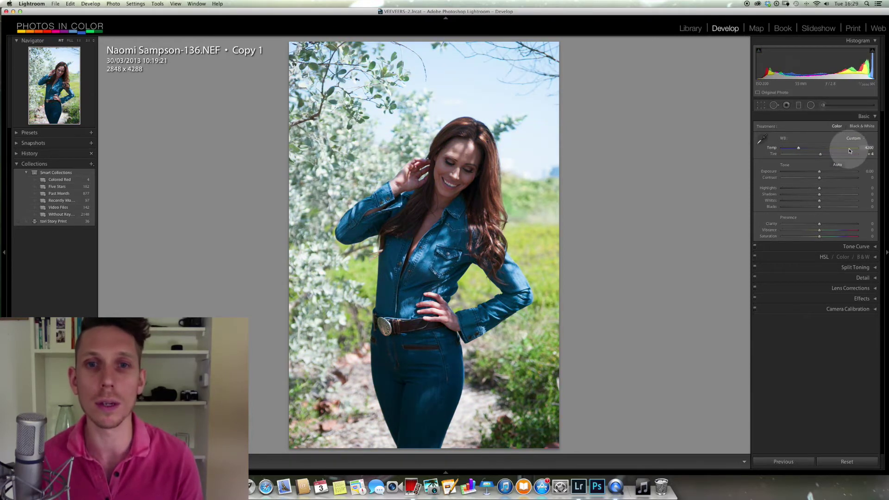
click(457, 190)
click(762, 139)
click(447, 167)
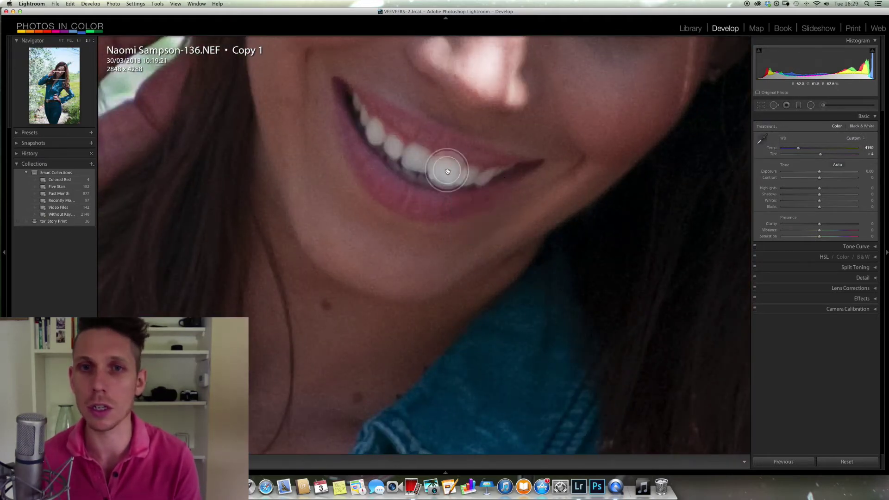
click(468, 196)
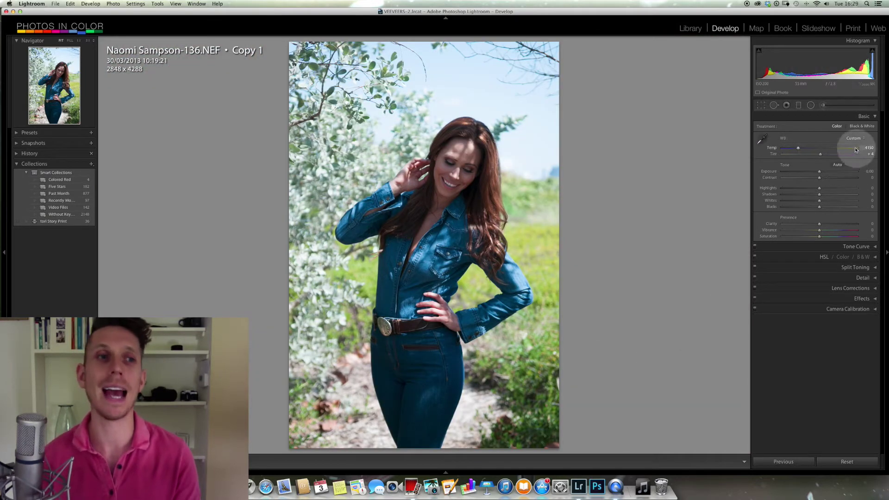
drag(798, 151, 804, 150)
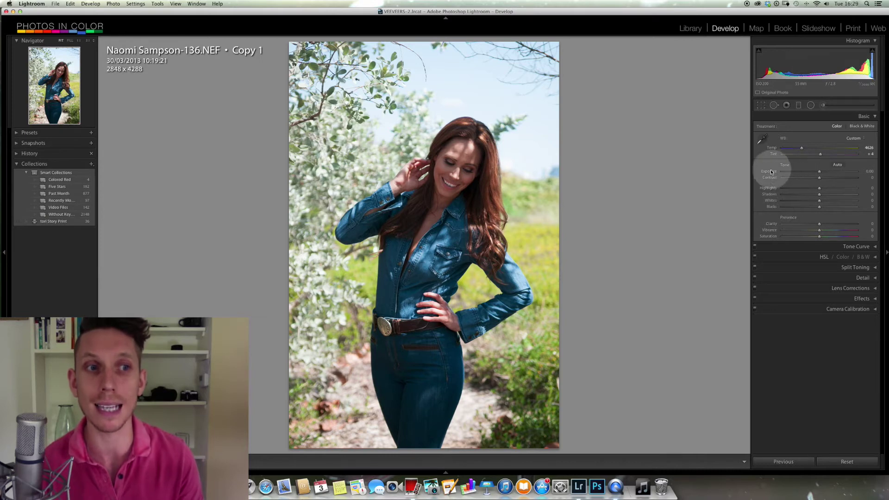
click(838, 165)
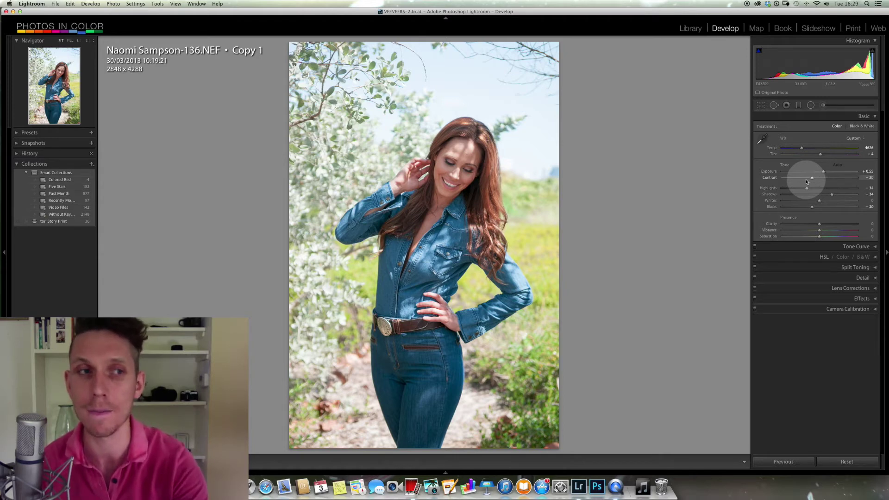
key(super+z)
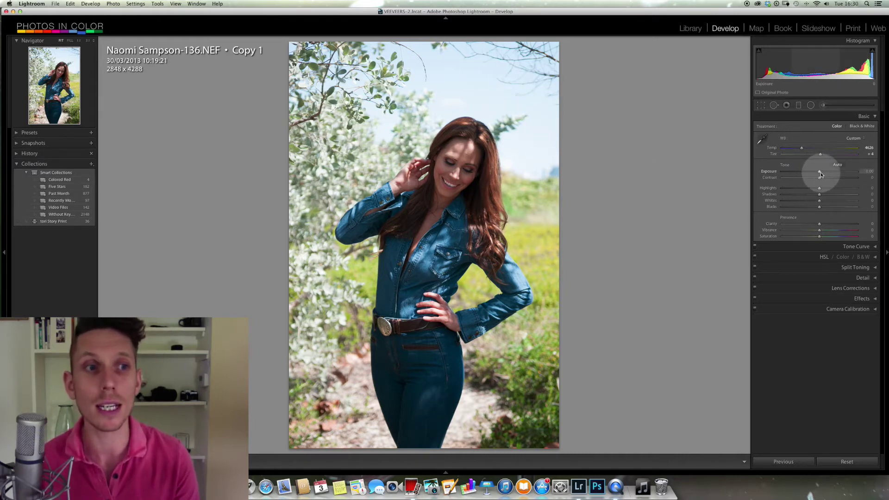
drag(820, 173, 829, 173)
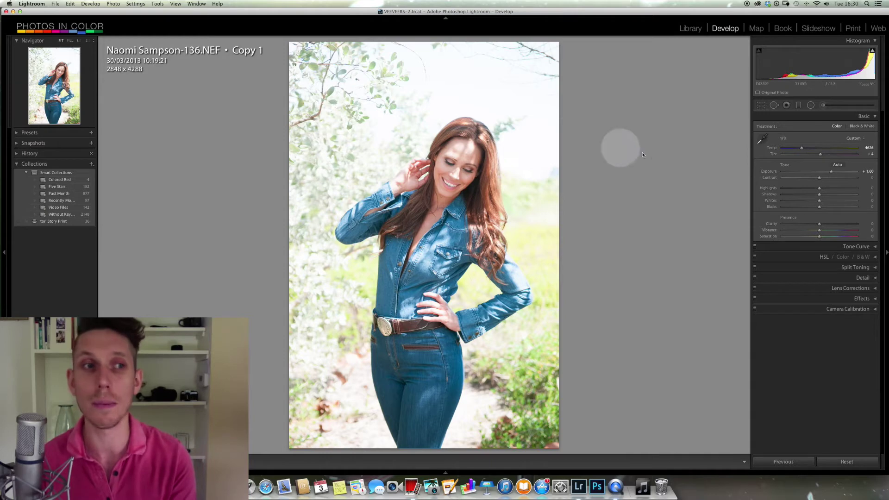
drag(832, 173, 824, 172)
double_click(770, 173)
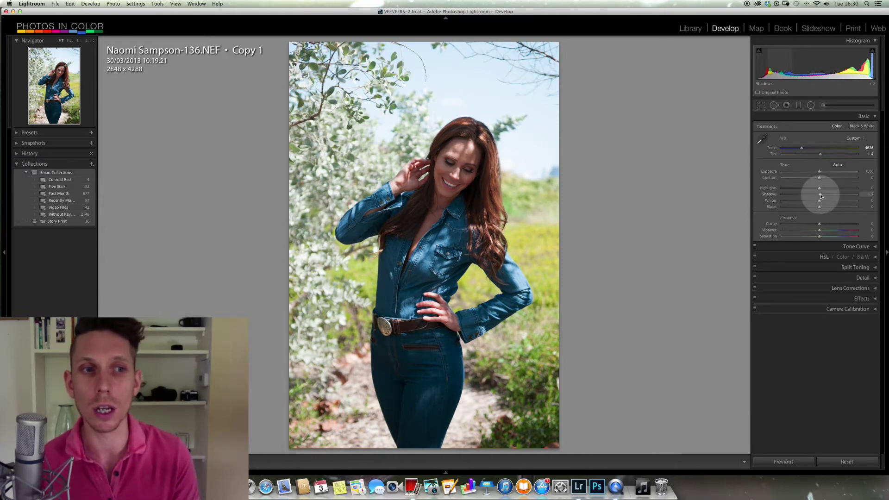
- Raise Shadows to +41 and Whites to about +13
drag(824, 197, 851, 194)
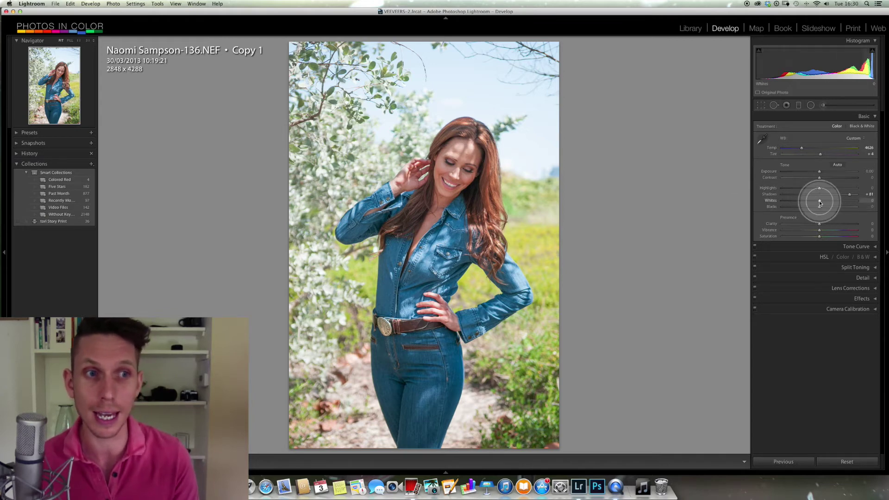
mouse_move(818, 201)
mouse_down()
mouse_move(857, 201)
mouse_move(788, 202)
mouse_move(854, 201)
mouse_move(824, 203)
mouse_up()
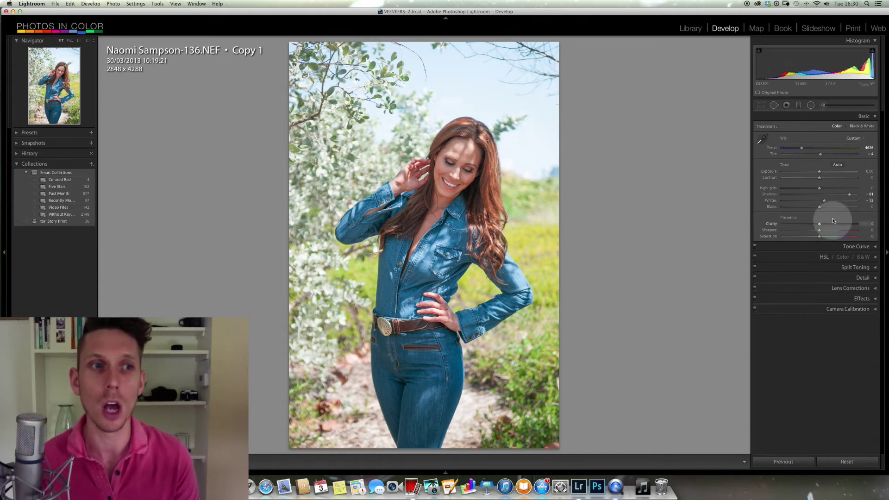
- Check the sky close up, lower Exposure to about −0.60, and compare against Copy 2
click(461, 88)
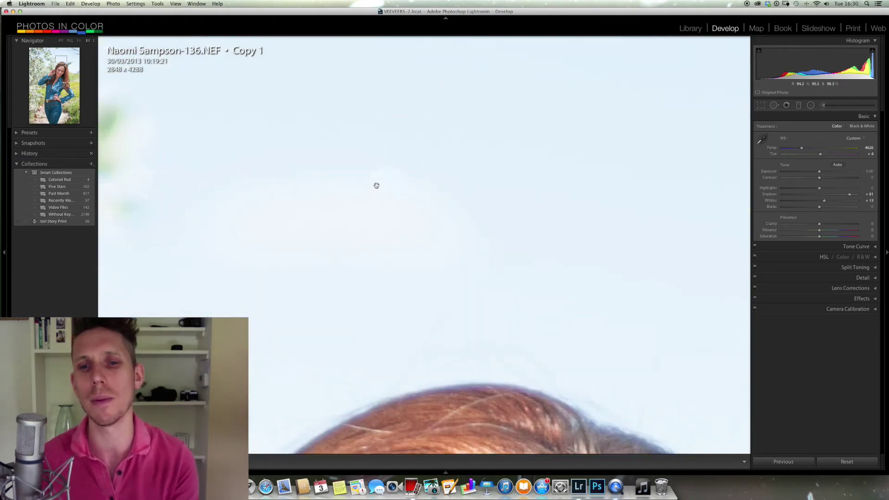
drag(463, 197, 443, 295)
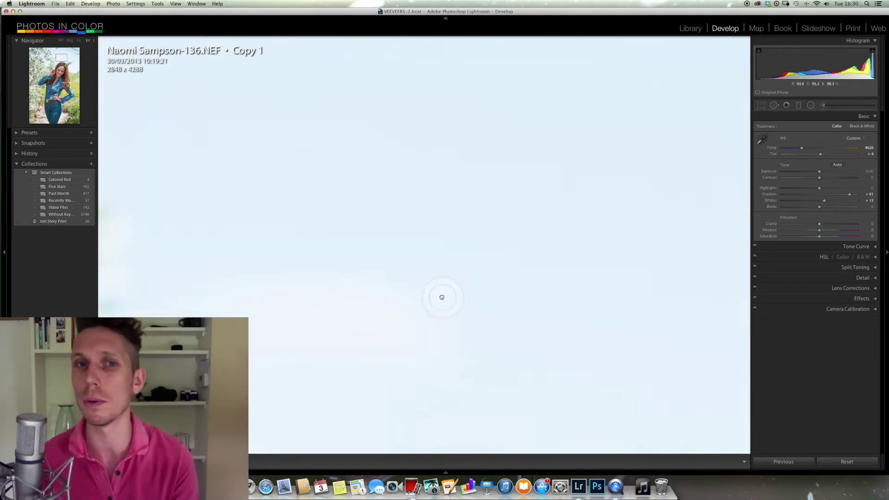
click(445, 261)
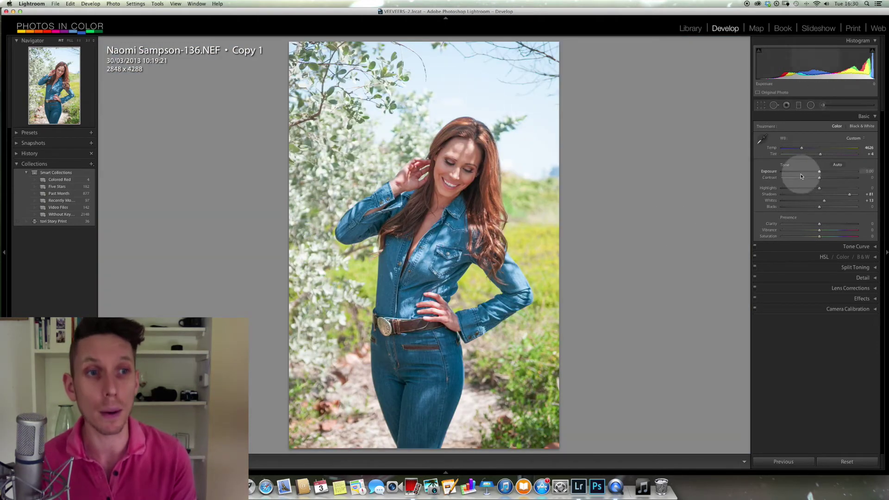
drag(819, 173, 814, 173)
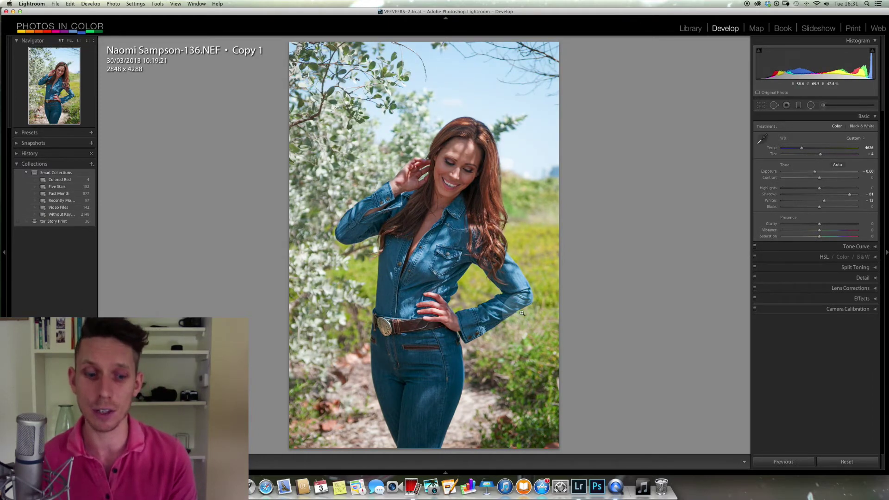
key(Right)
key(Left)
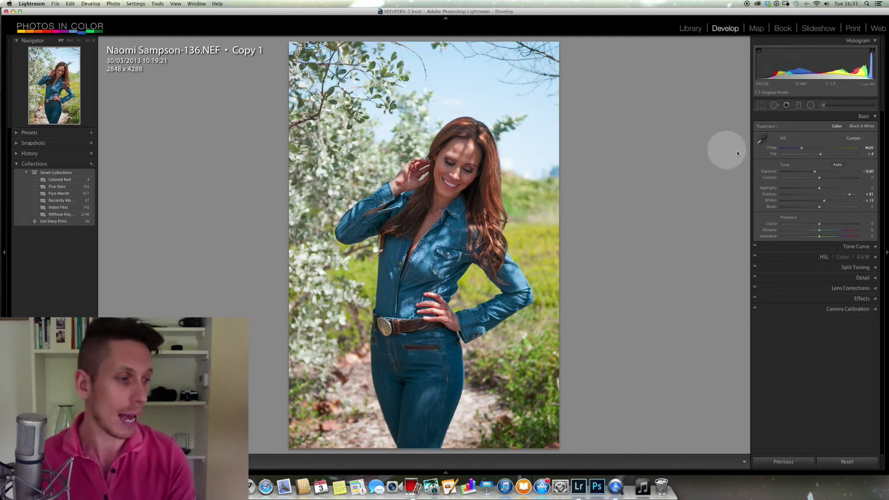
- Set Shadows to +100, Exposure to −0.50 and Highlights to −27 after trying −100
click(820, 208)
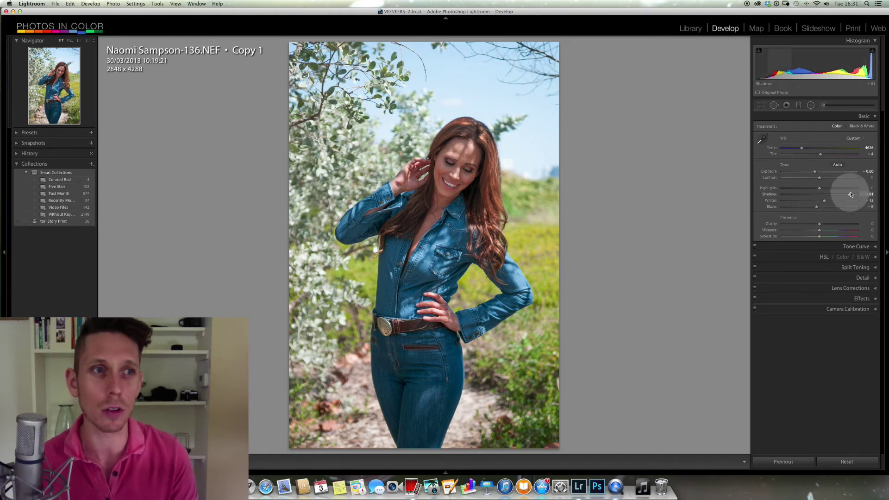
drag(850, 196, 855, 196)
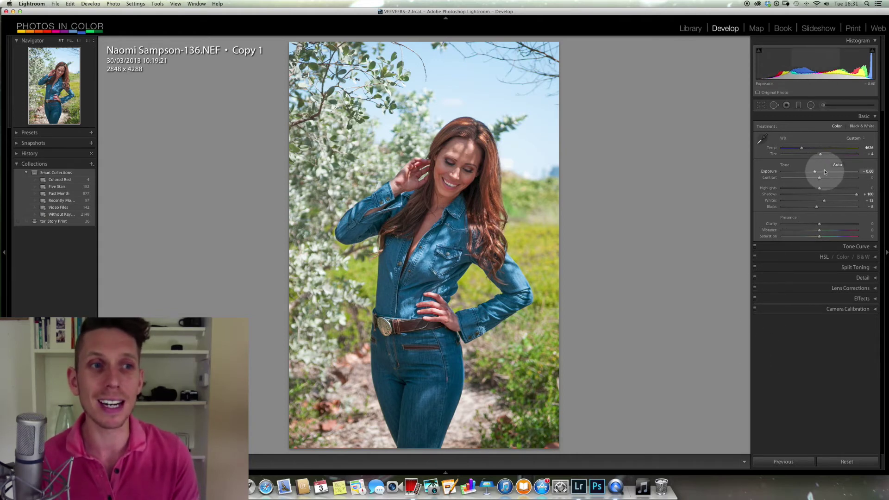
drag(816, 173, 816, 173)
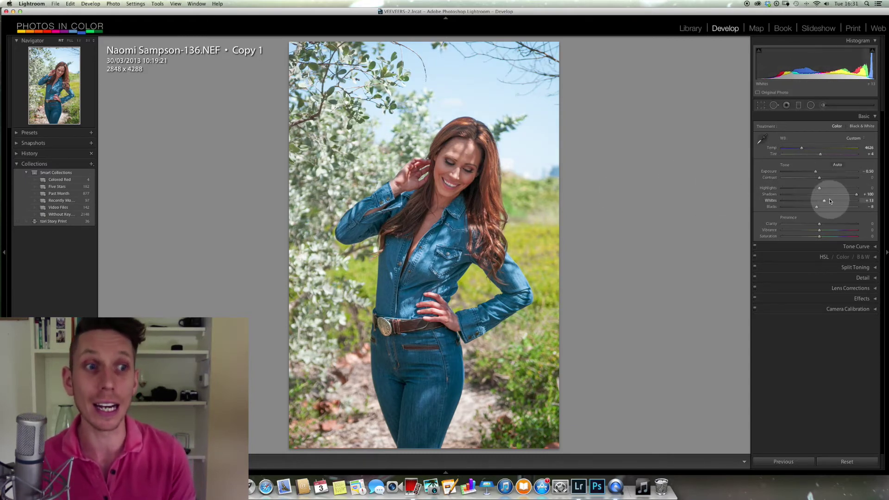
drag(820, 189, 761, 201)
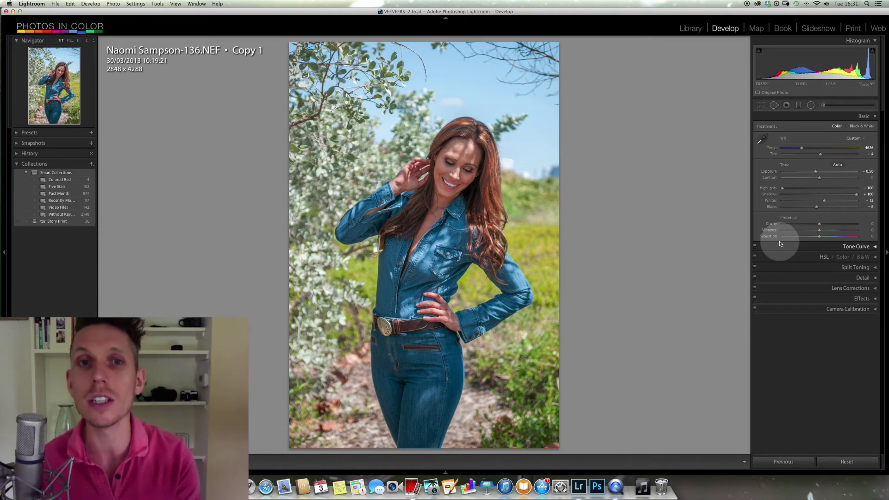
click(809, 188)
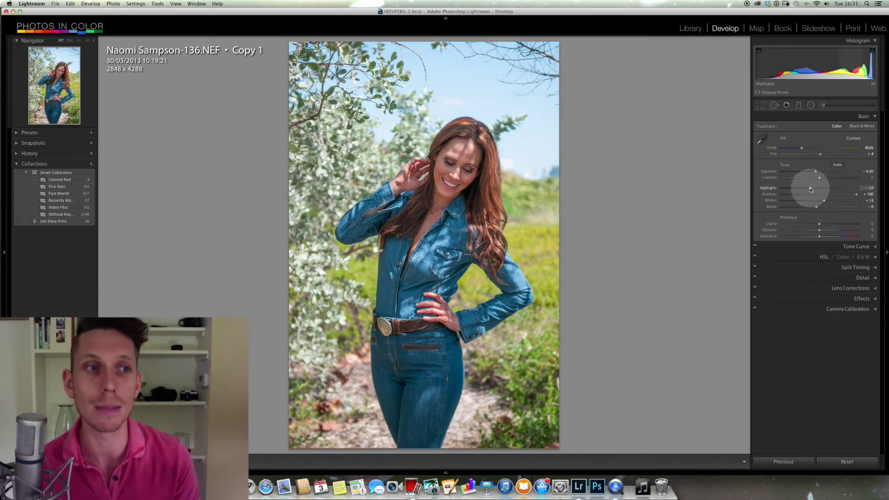
drag(810, 189, 808, 189)
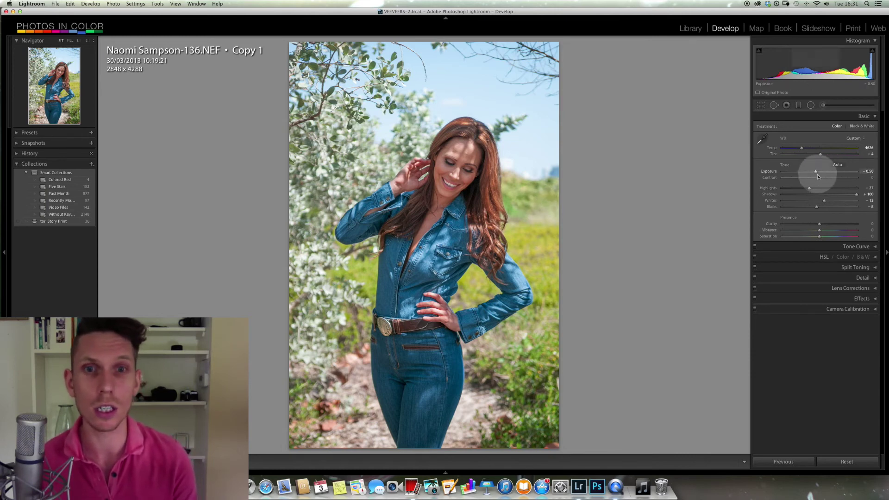
key(Right)
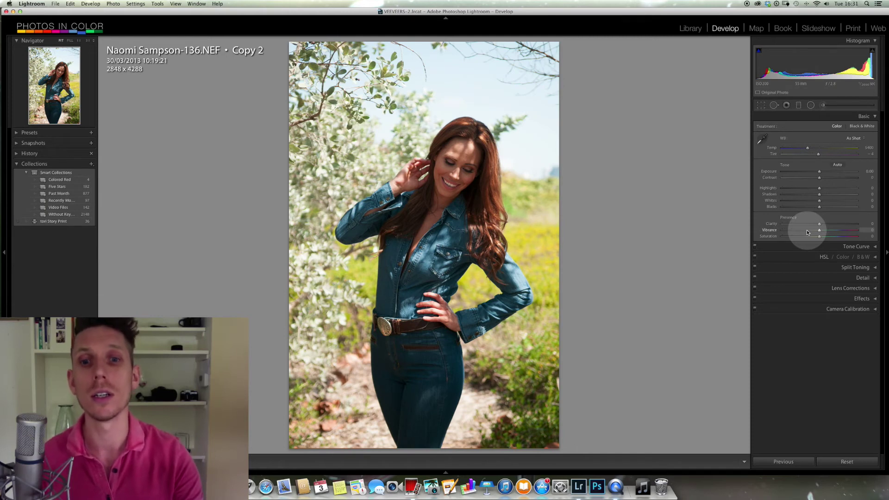
key(Left)
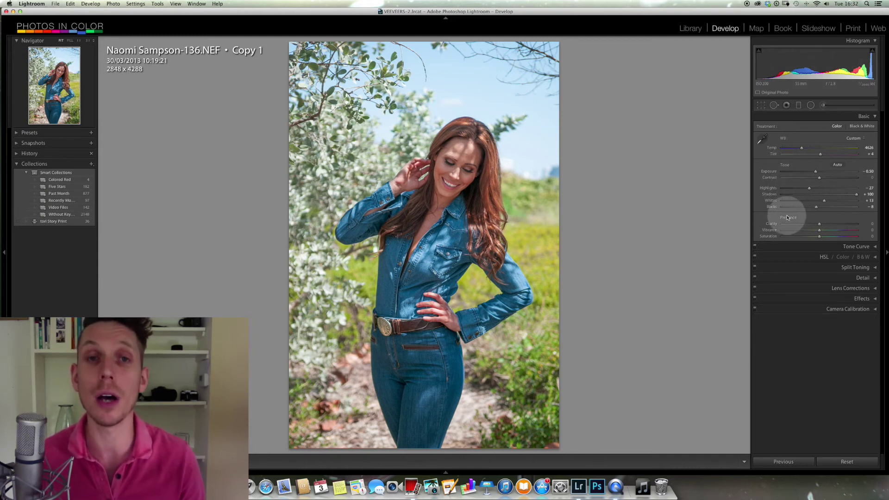
- Trial Exposure at +1.75, undo, then test +4.00 and −5.00 via the histogram, ending near −1.28
mouse_move(816, 172)
mouse_down()
mouse_move(832, 169)
mouse_move(804, 170)
mouse_move(832, 170)
mouse_move(817, 174)
mouse_up()
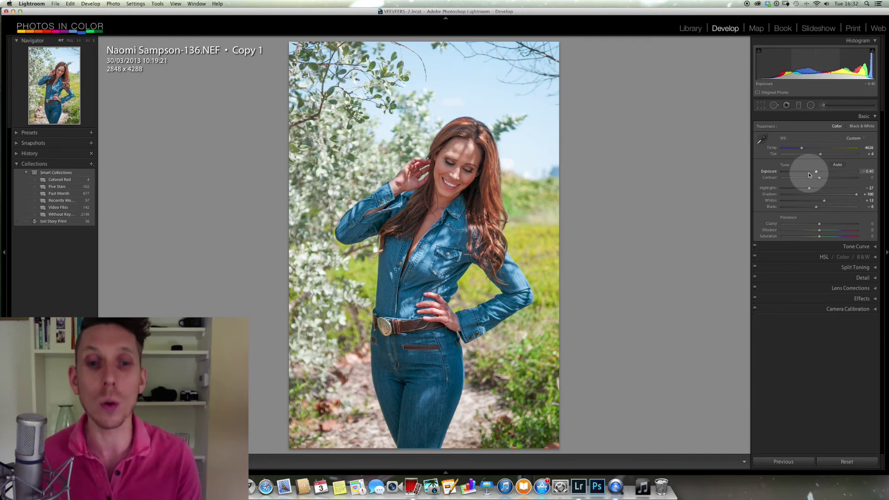
key(super+z)
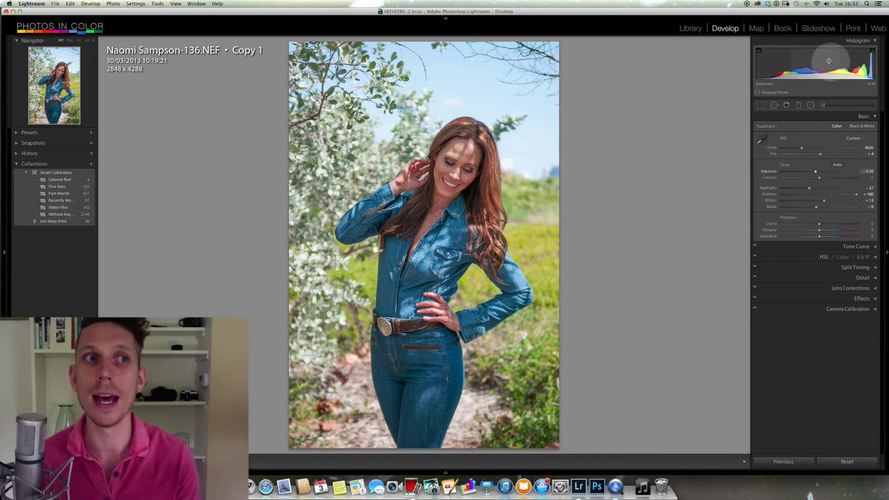
drag(815, 58, 876, 58)
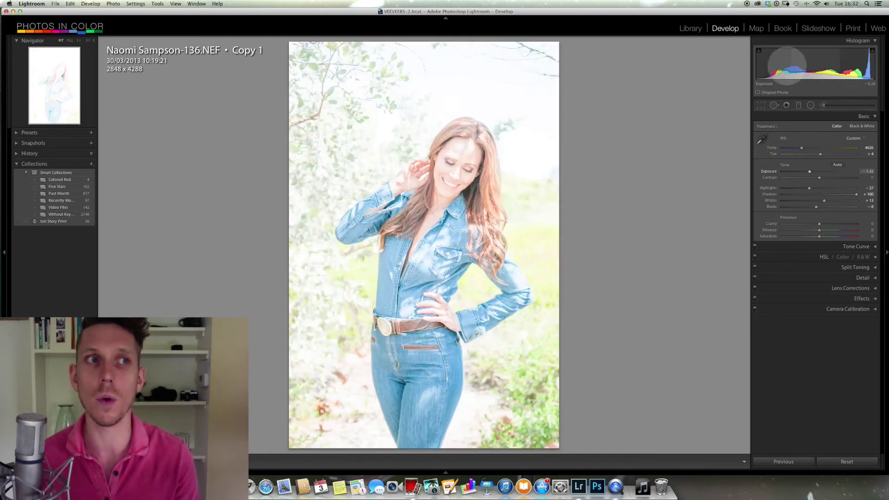
mouse_move(773, 64)
mouse_down()
mouse_move(694, 66)
mouse_move(760, 76)
mouse_move(787, 67)
mouse_up()
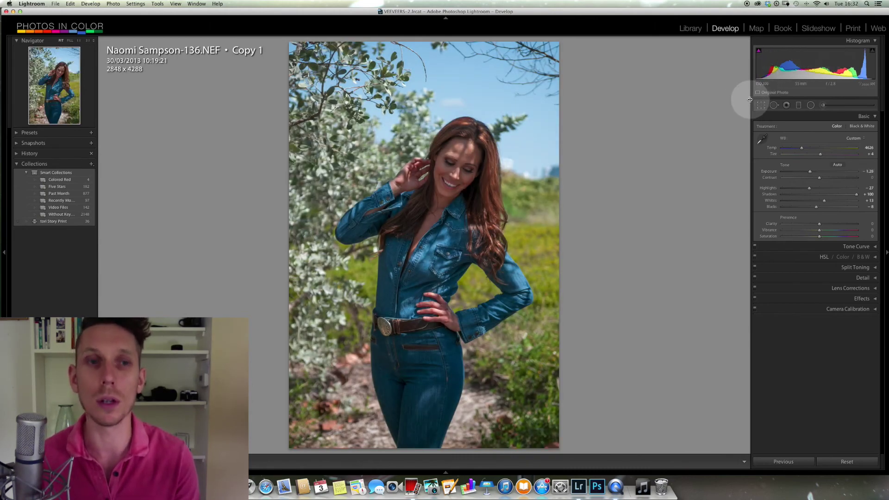
- Undo the last exposure change so Exposure returns to -0.50
key(super+z)
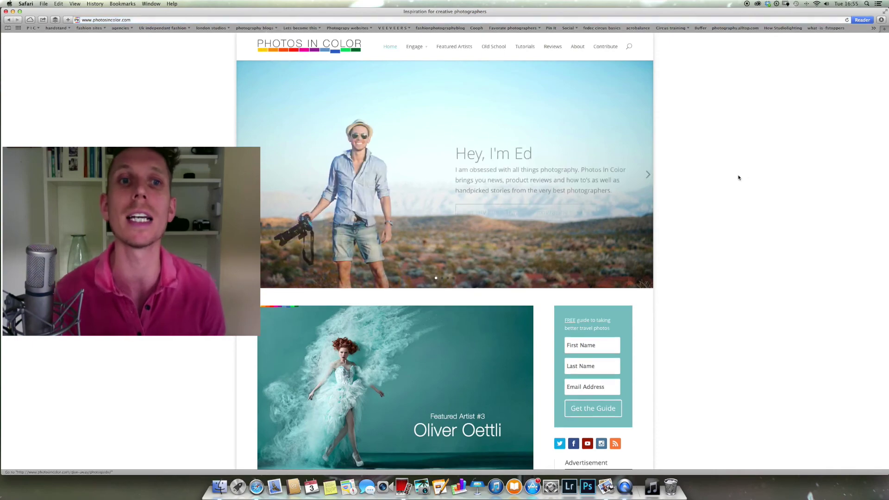
- Fill in the Photos in Color sign-up form with the subscriber's details and submit it for the free travel guide
scroll(746, 177, down, 3)
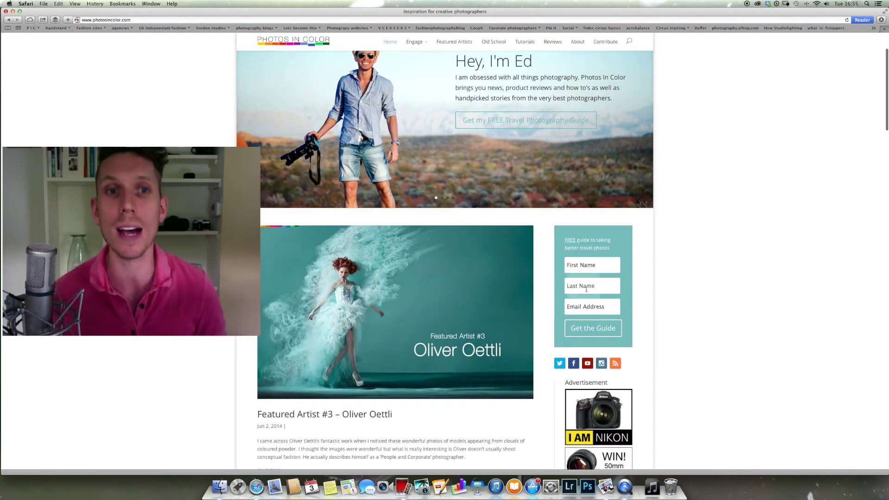
scroll(595, 298, up, 5)
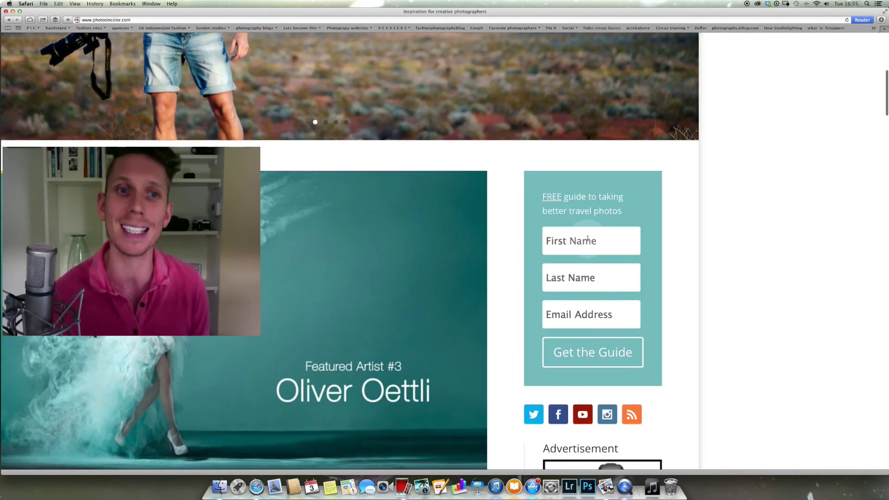
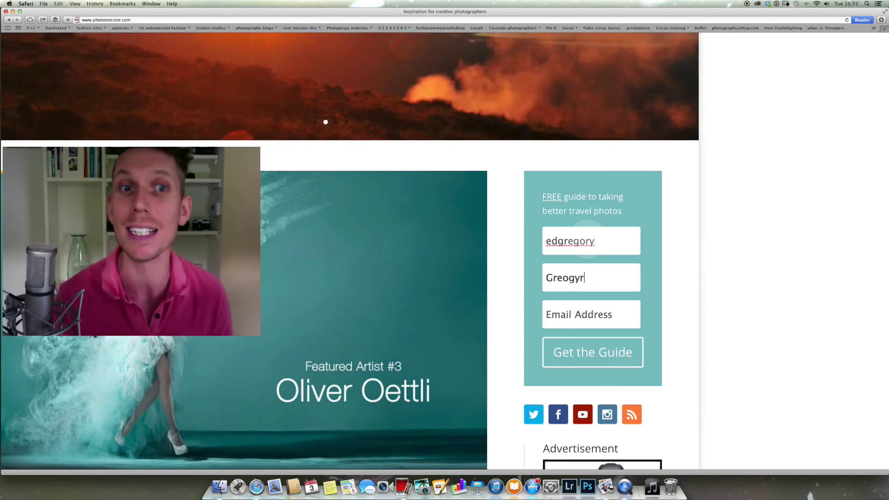
text(inco)
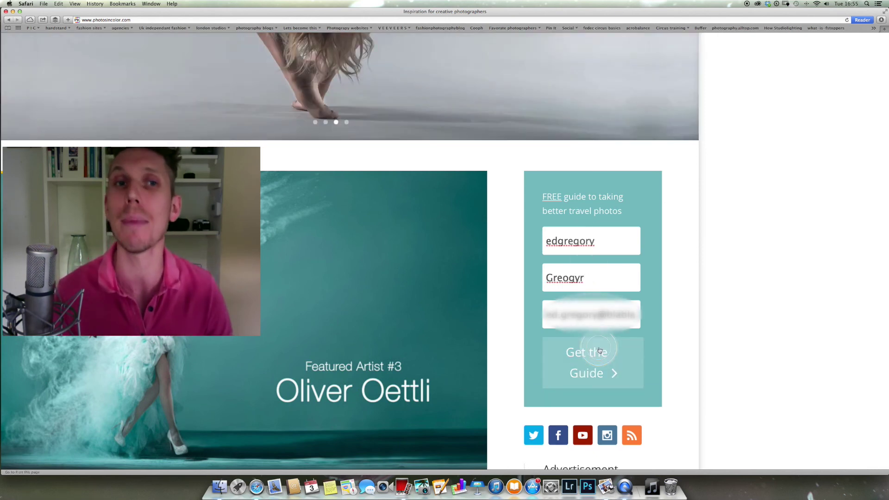
click(596, 351)
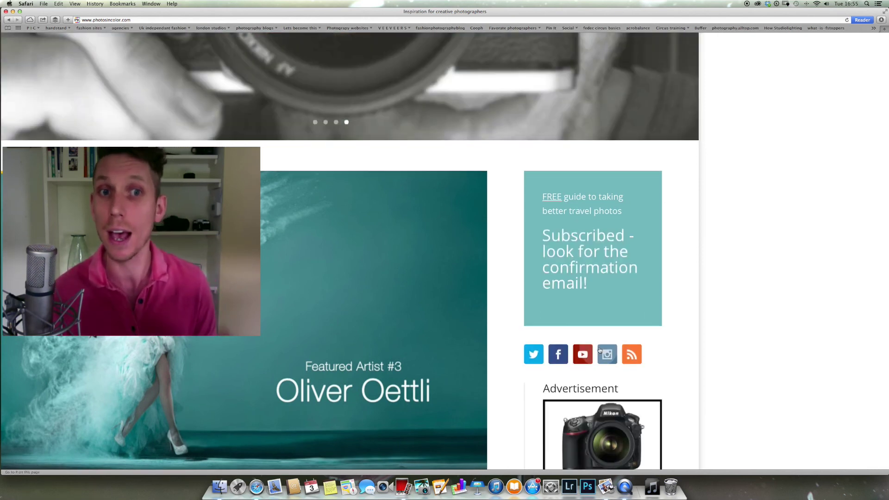
- Switch to the Travel Photography Guide PDF and scroll to tip 18, Creative focus, on page 11
key(ctrl+Right)
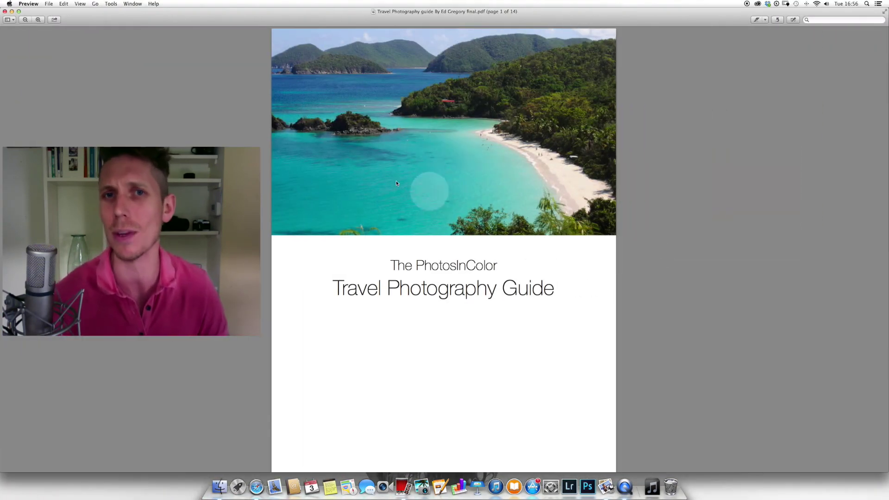
scroll(679, 239, down, 20)
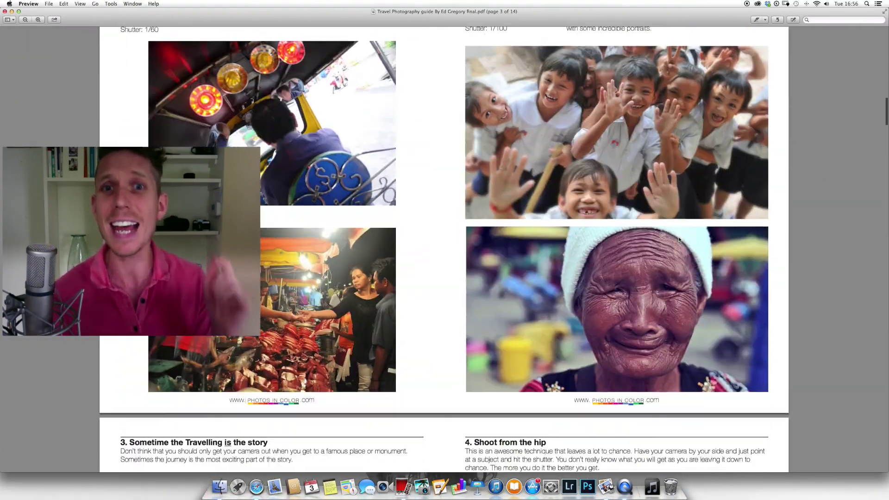
scroll(679, 239, down, 15)
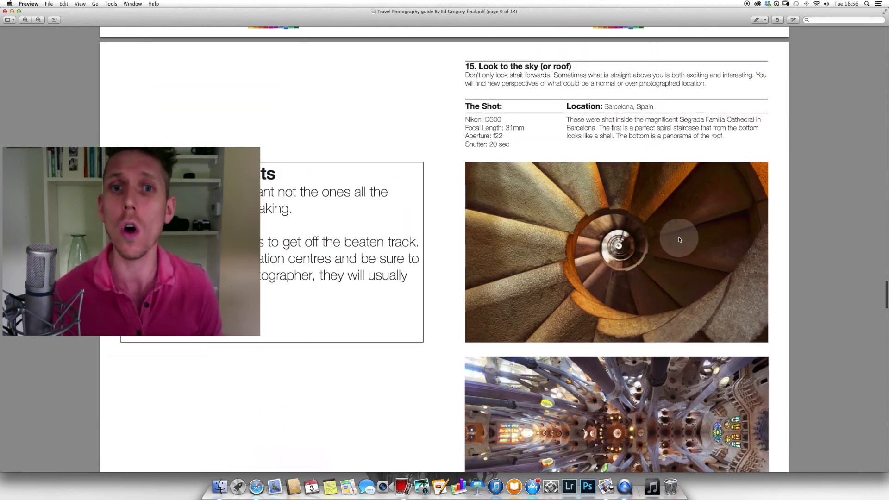
scroll(679, 240, down, 20)
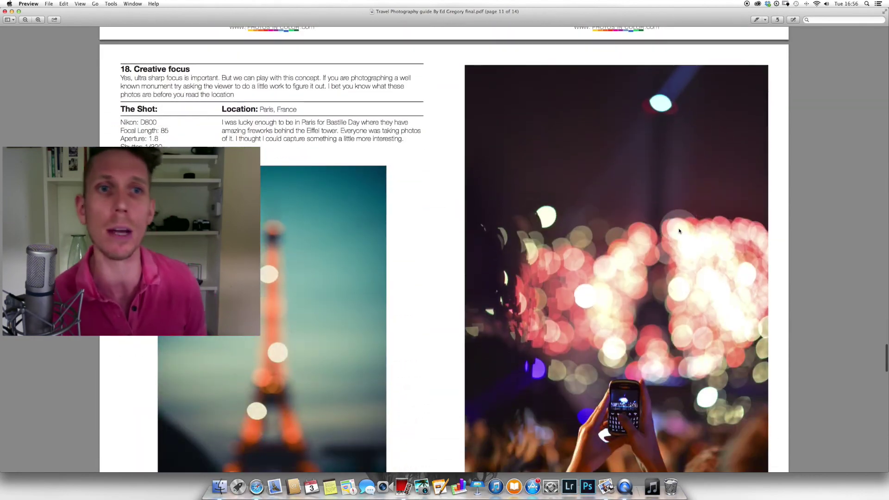